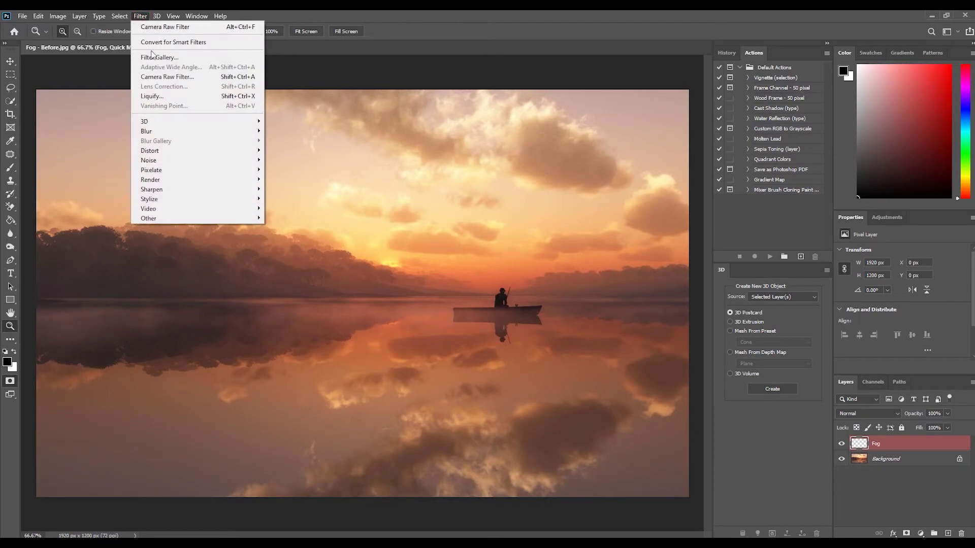
Render clouds in the Fog layer's quick mask and exit Quick Mask mode to turn them into a selection
left_click(205, 181)
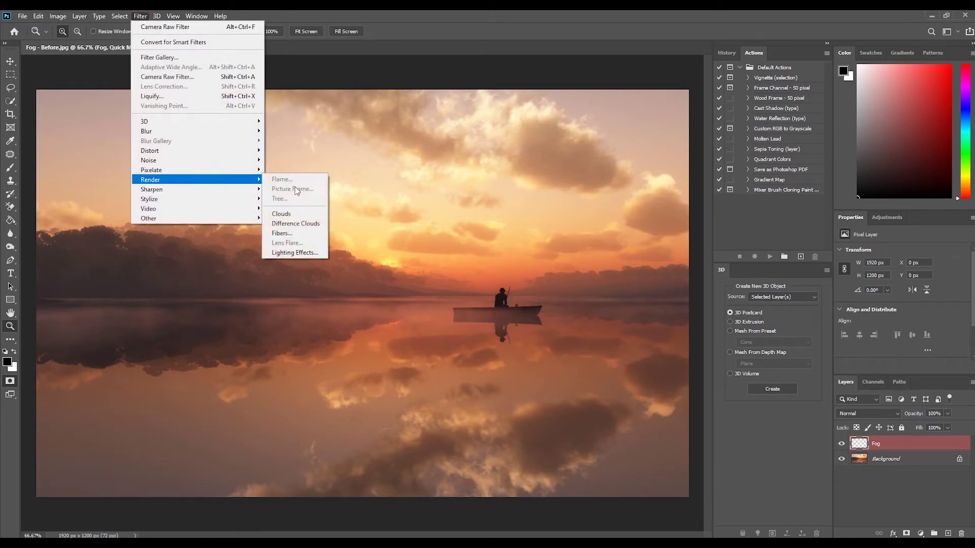
left_click(297, 212)
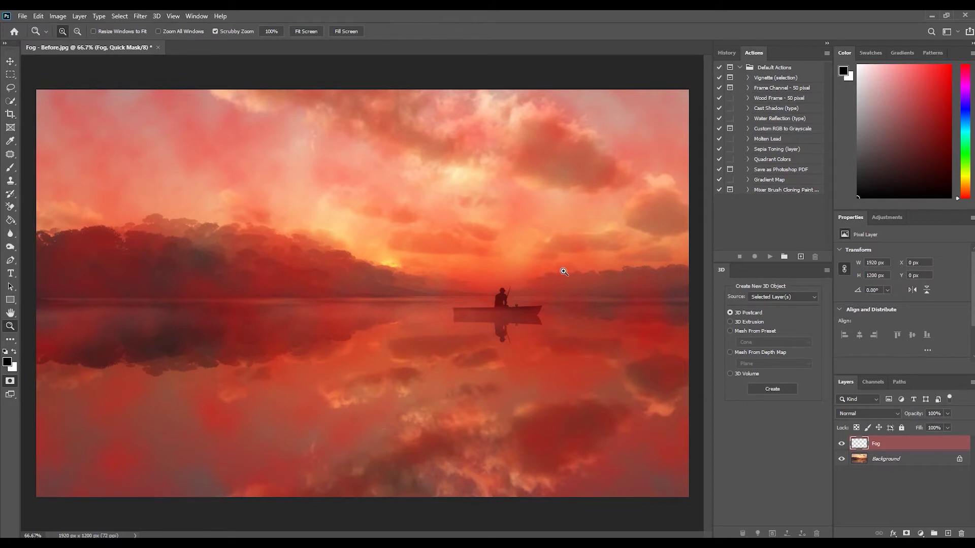
left_click(10, 381)
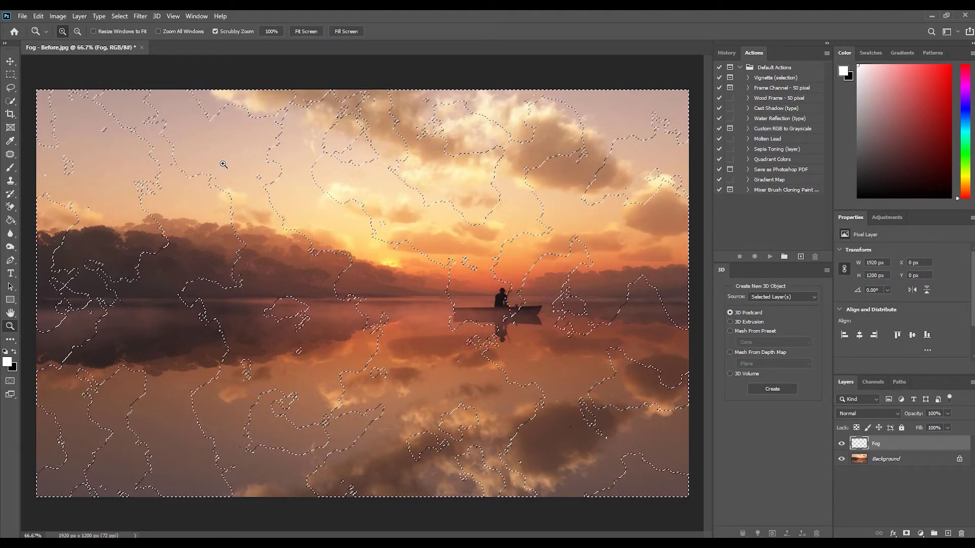
Fill the cloud-shaped selection on the Fog layer with white in Normal mode at 100% opacity, and deselect
left_click(38, 16)
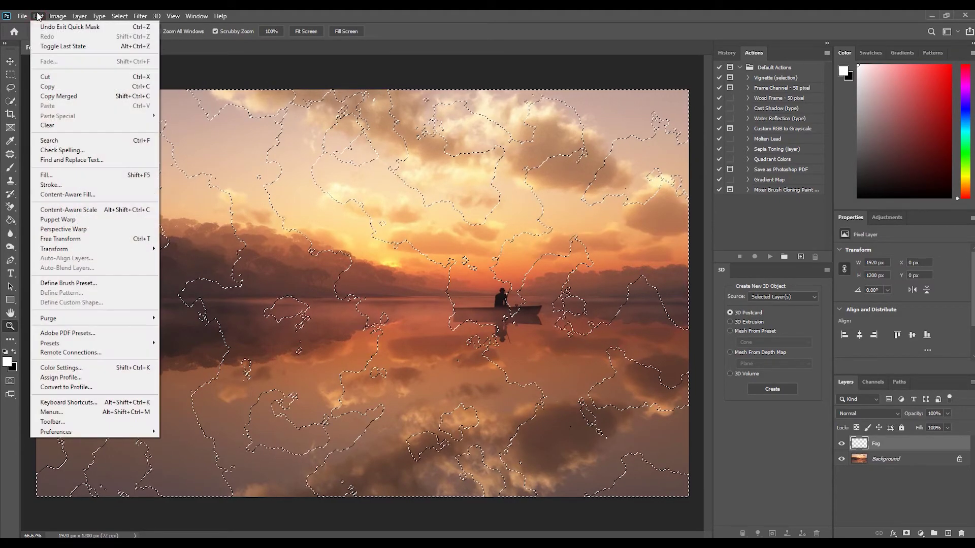
left_click(56, 175)
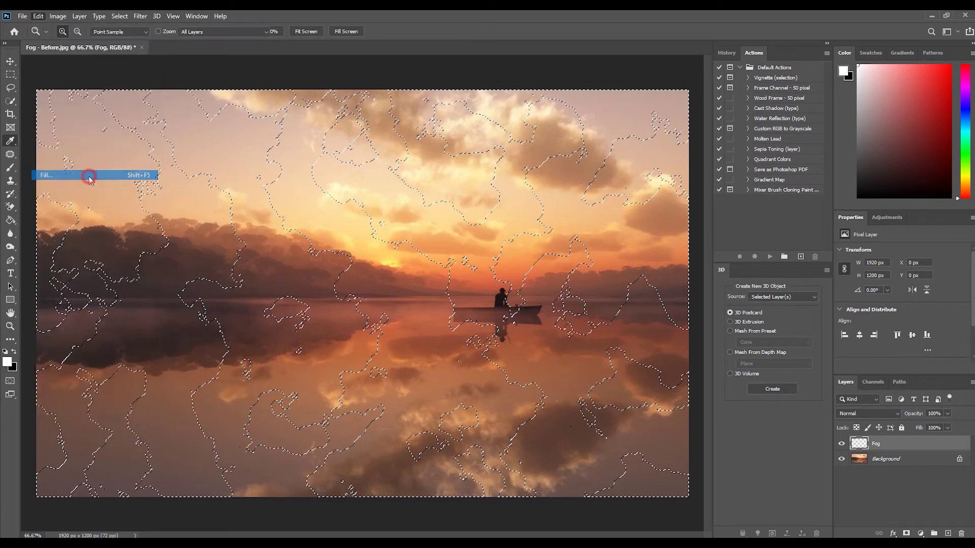
left_click(506, 151)
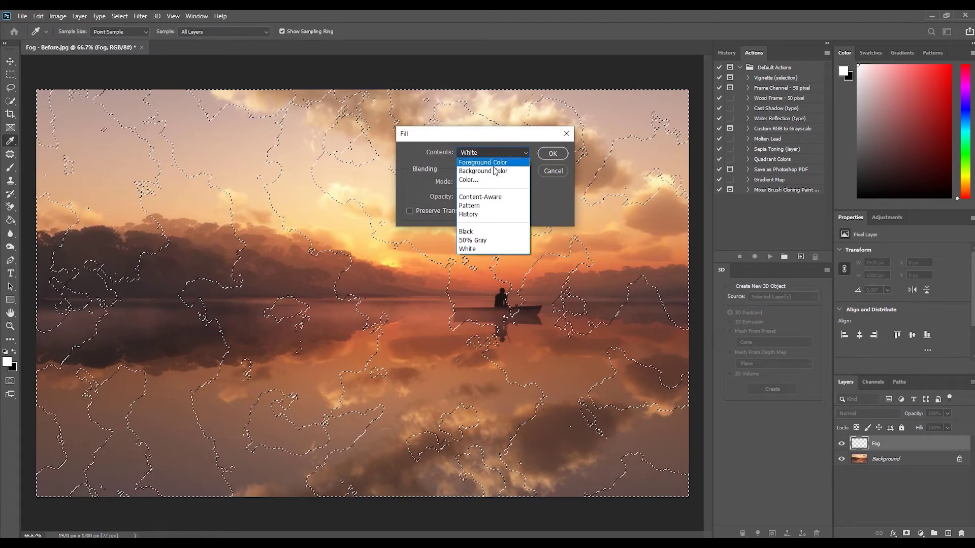
left_click(481, 248)
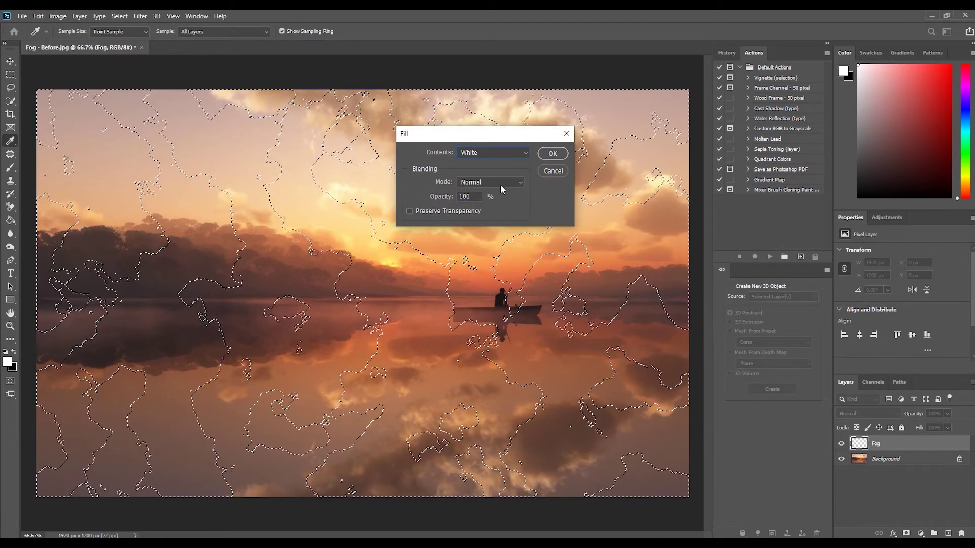
key("z")
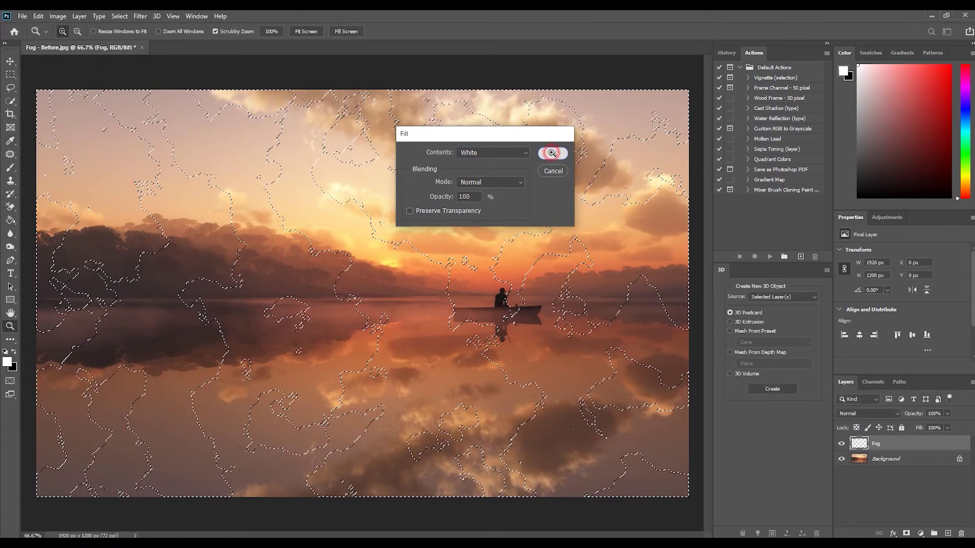
left_click(552, 153)
left_click(120, 16)
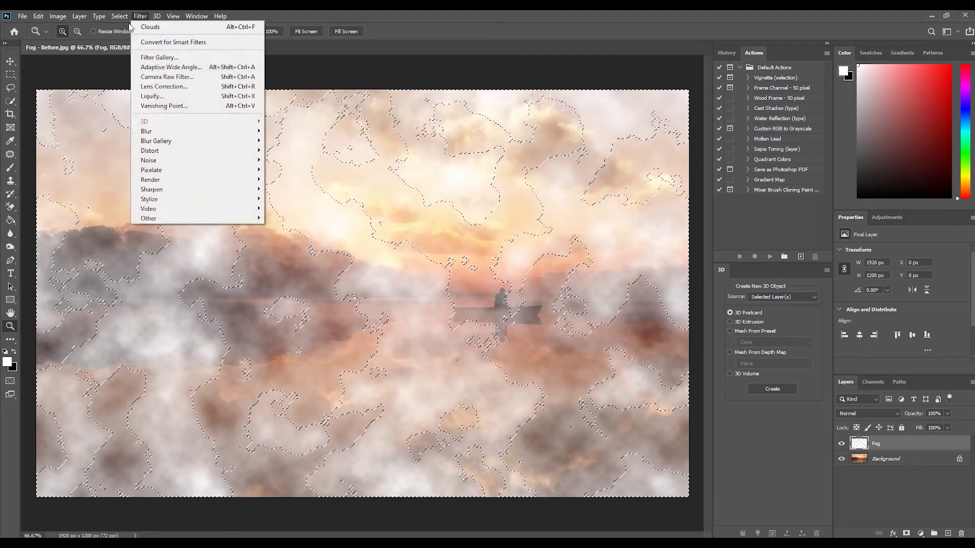
left_click(130, 38)
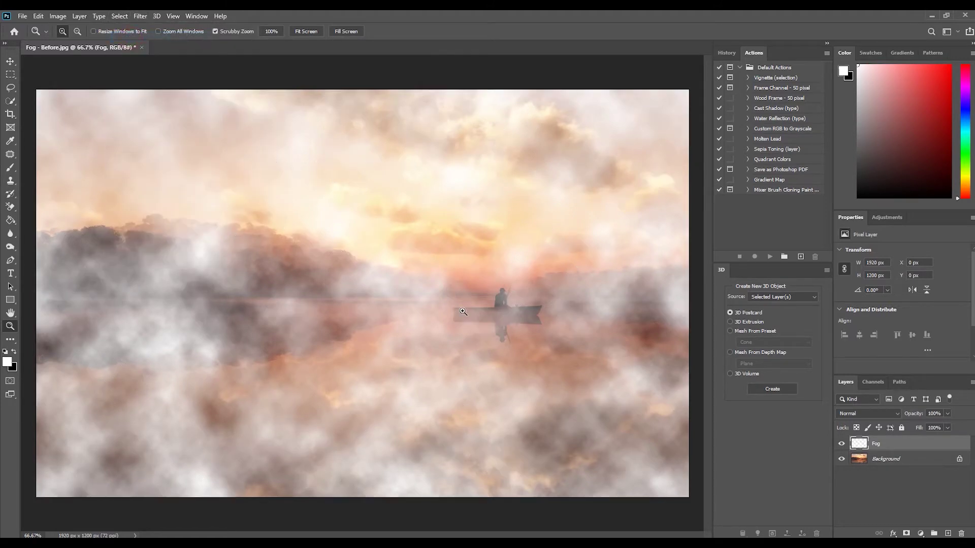
left_click(457, 326, "alt")
left_click(467, 325, "alt")
left_click(467, 325, "alt")
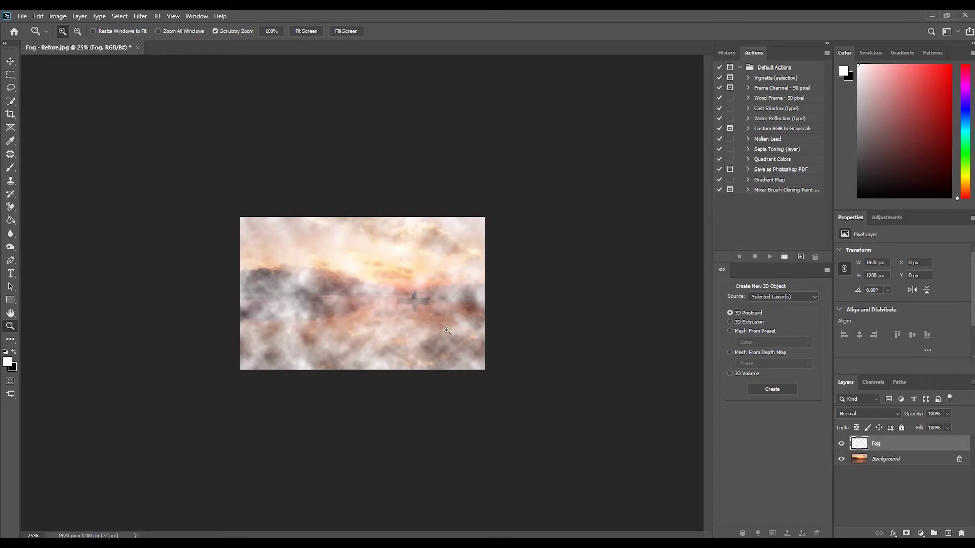
key("ctrl+t")
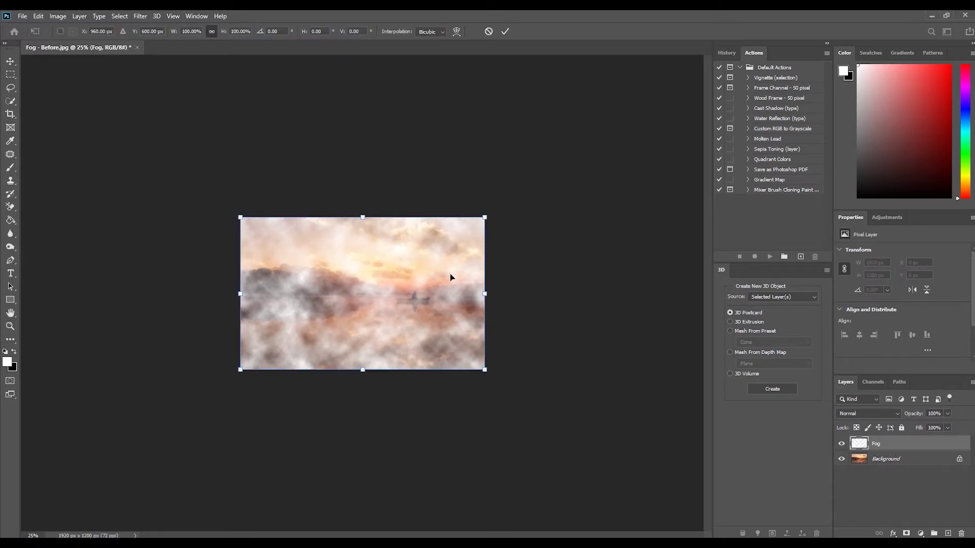
left_click(505, 31)
key("z")
Scale the Fog layer up proportionally to about 283% from its upper-right corner
left_click(38, 15)
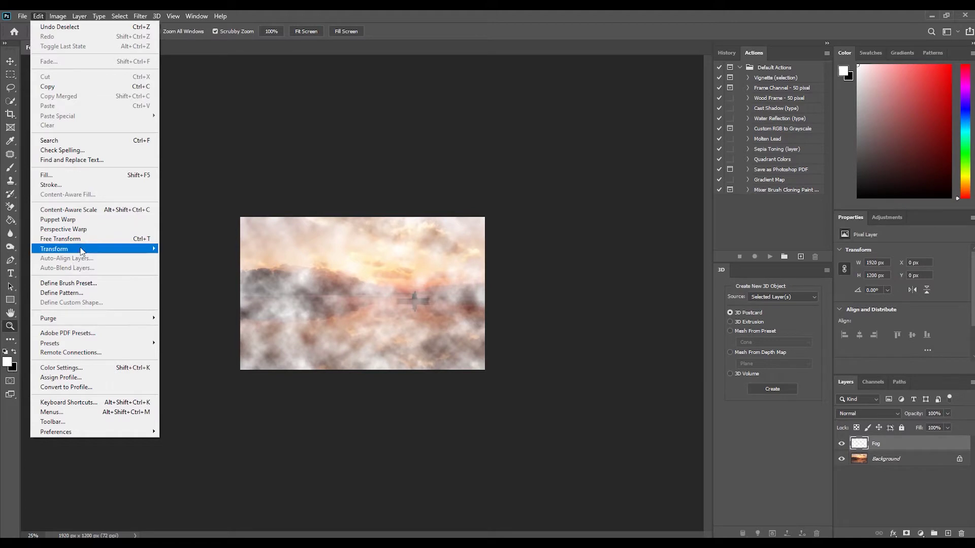
mouse_move(76, 250)
left_click(175, 263)
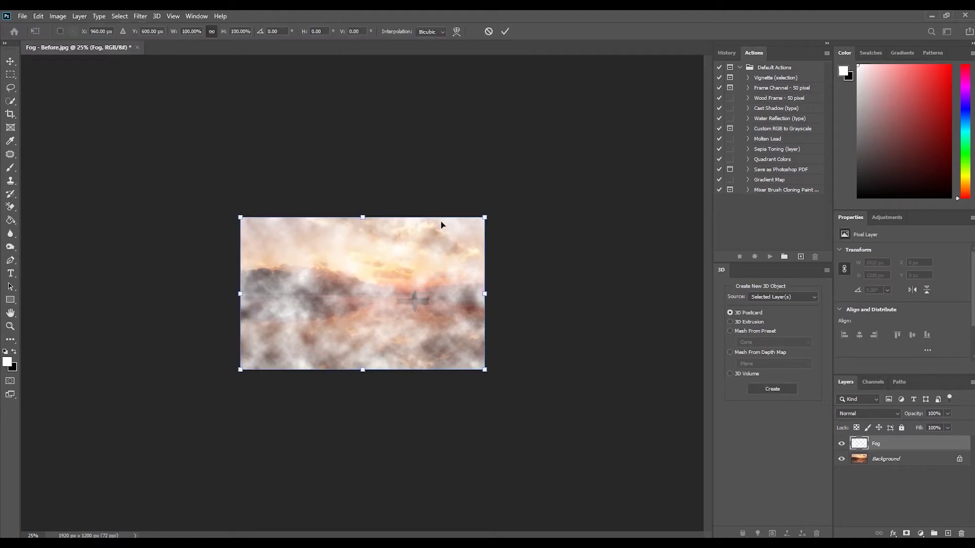
left_click_drag(483, 215, 955, 30)
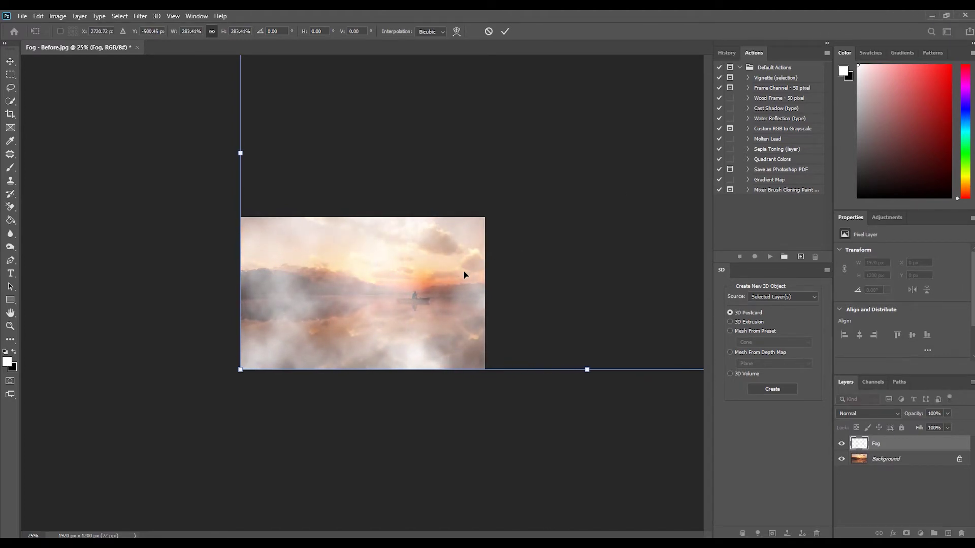
Move the enlarged fog to about X 1993 px, Y 336 px, extending past all canvas edges, and apply the transform
left_click_drag(472, 254, 346, 348)
left_click_drag(394, 303, 430, 313)
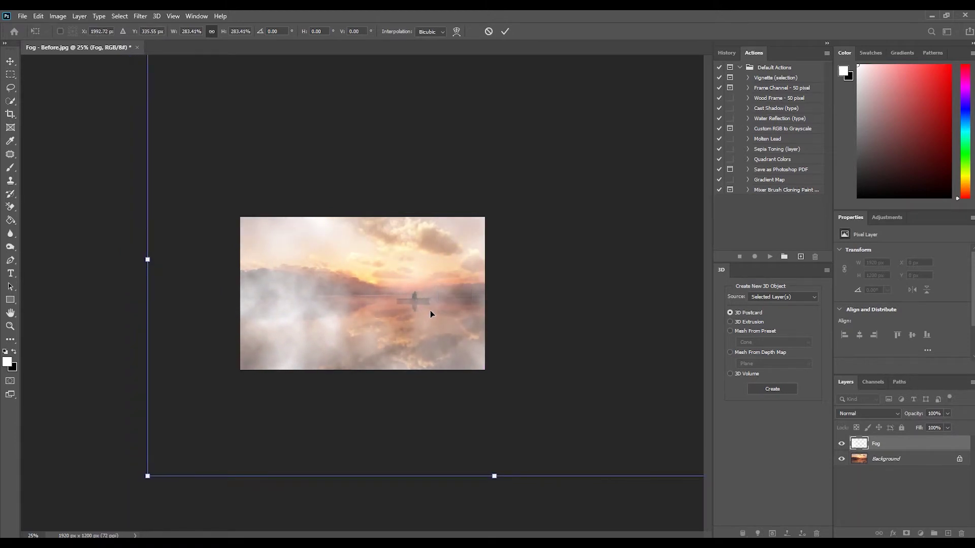
left_click(505, 31)
key("z")
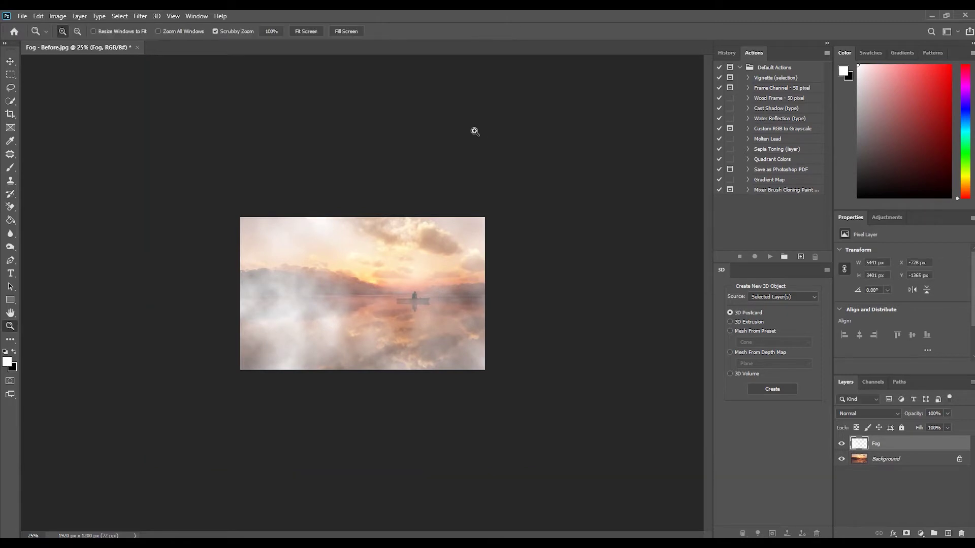
Add a layer mask to the Fog layer and paint black on it with a soft brush at 19% flow to thin the fog
left_click(300, 32)
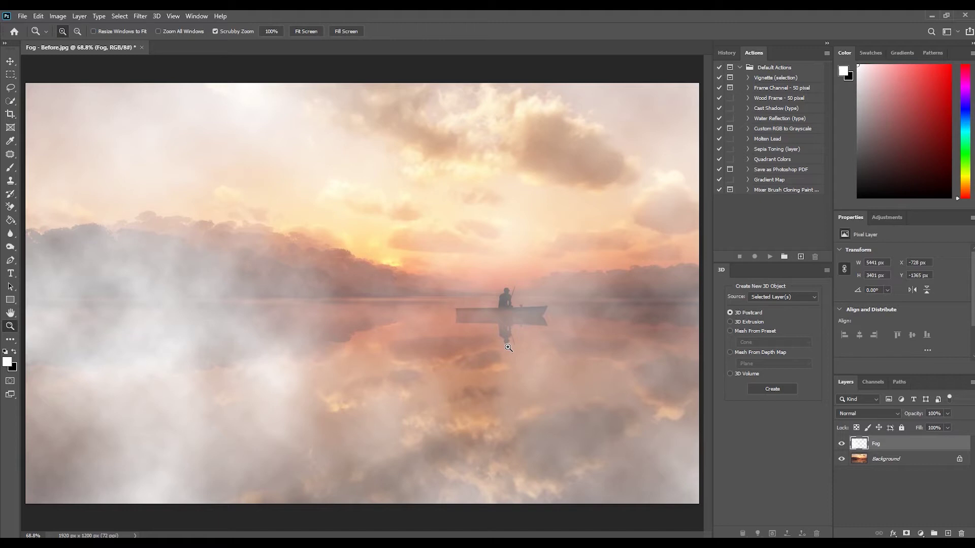
left_click(906, 533)
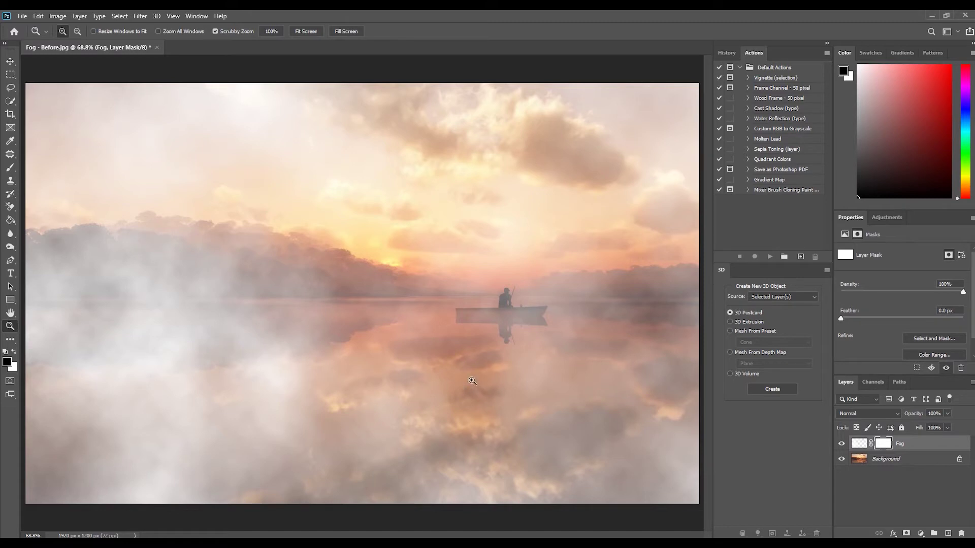
left_click(10, 168)
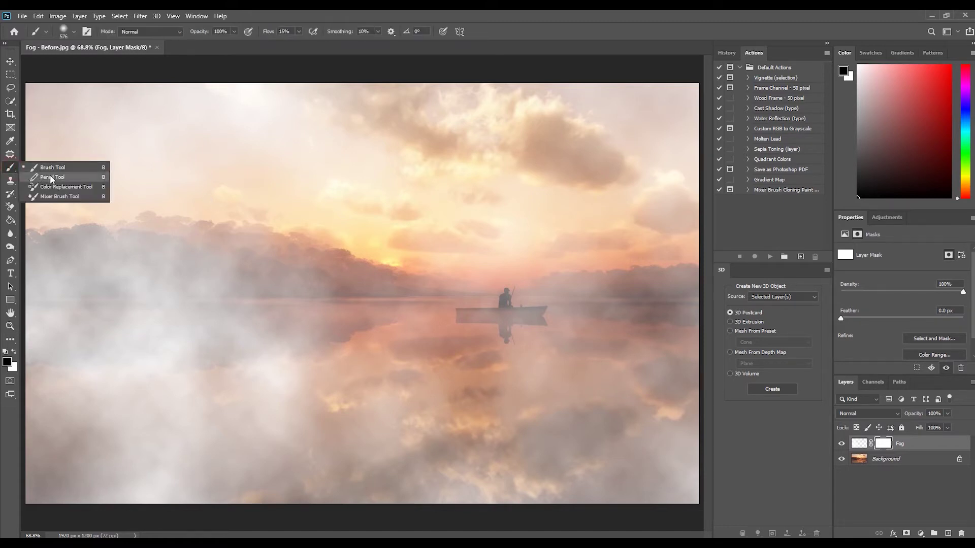
left_click(61, 170)
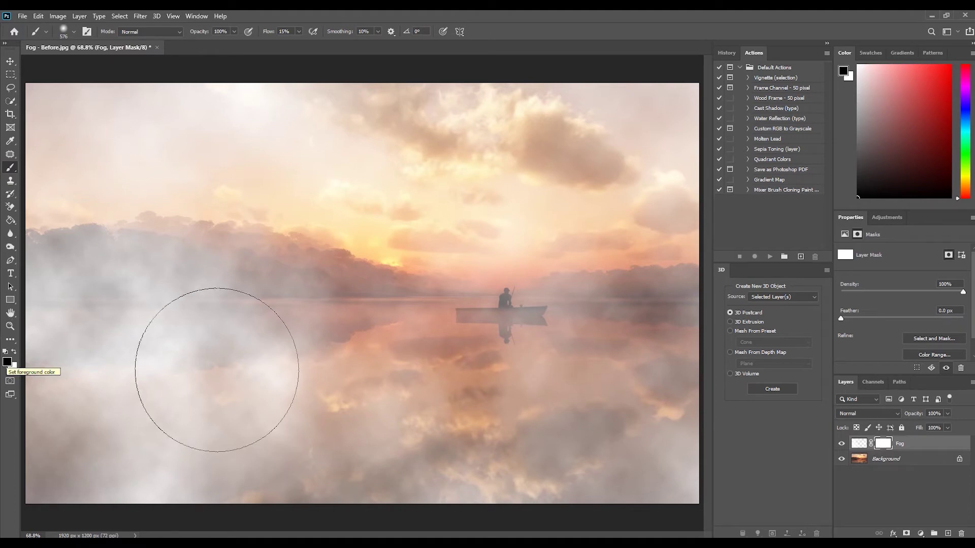
left_click_drag(268, 34, 274, 35)
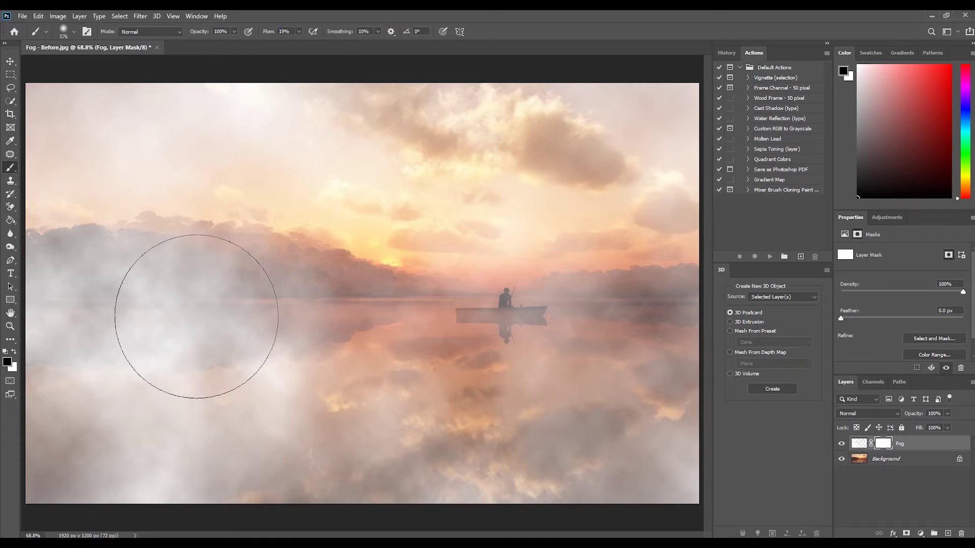
mouse_move(79, 442)
left_mouse_down()
mouse_move(642, 439)
mouse_move(414, 425)
mouse_move(273, 401)
mouse_move(174, 364)
mouse_move(98, 363)
mouse_move(250, 373)
mouse_move(359, 298)
mouse_move(383, 222)
mouse_move(271, 164)
mouse_move(129, 156)
mouse_move(307, 160)
mouse_move(456, 187)
mouse_move(548, 161)
mouse_move(636, 157)
mouse_move(631, 180)
mouse_move(493, 186)
mouse_move(138, 146)
mouse_move(62, 152)
mouse_move(88, 336)
mouse_move(126, 358)
mouse_move(333, 415)
mouse_move(544, 415)
mouse_move(680, 376)
left_mouse_up()
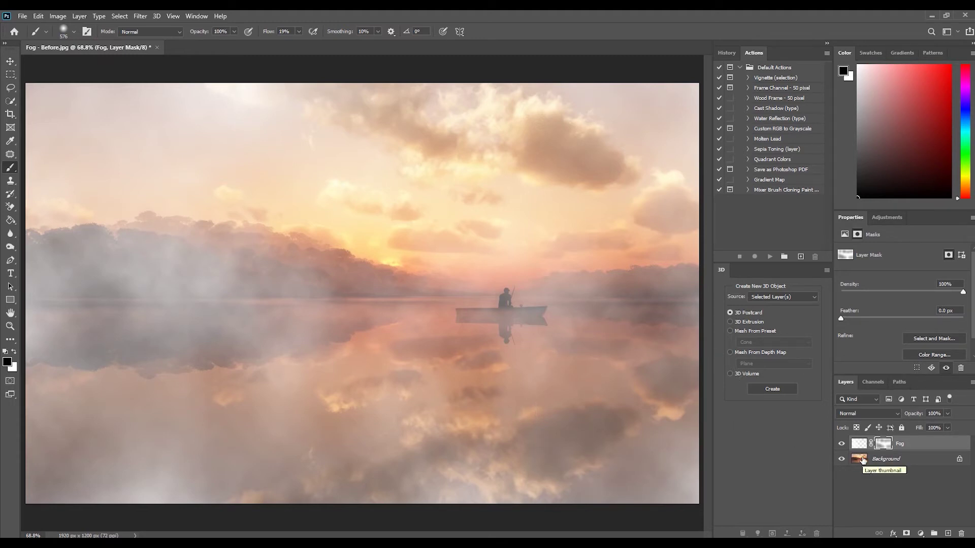
Stamp all visible layers into a new layer on top and convert it to a Smart Object
left_click_drag(862, 458, 863, 459)
key("ctrl+shift+alt+e")
key("x")
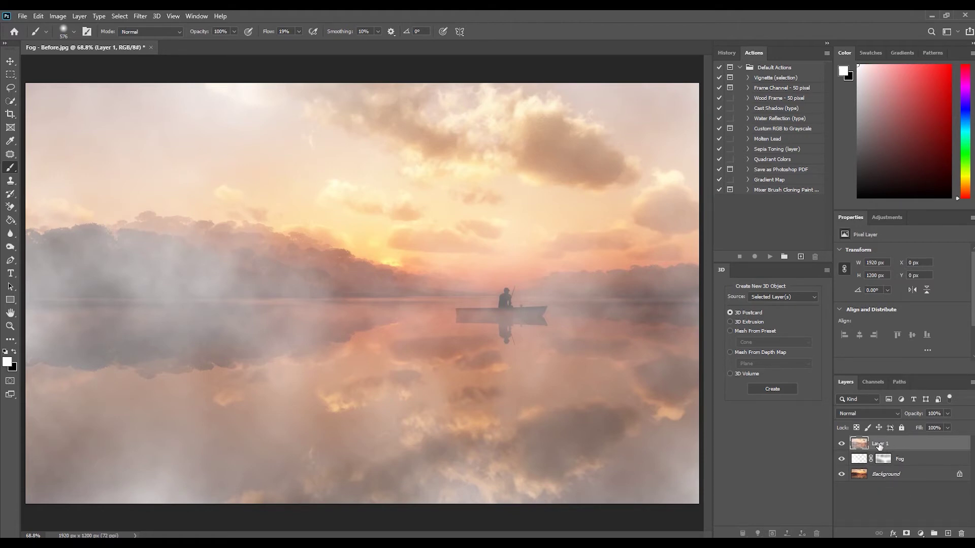
right_click(879, 445)
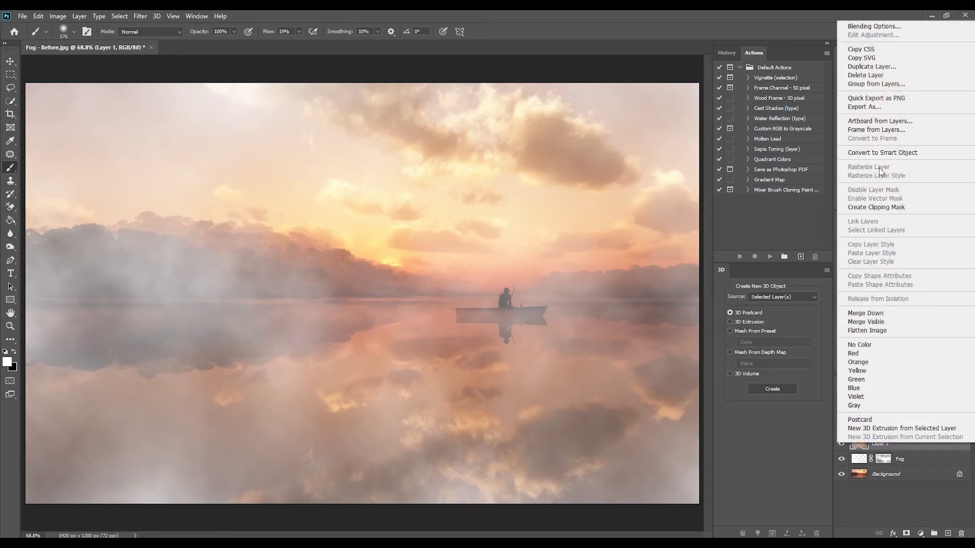
left_click(899, 153)
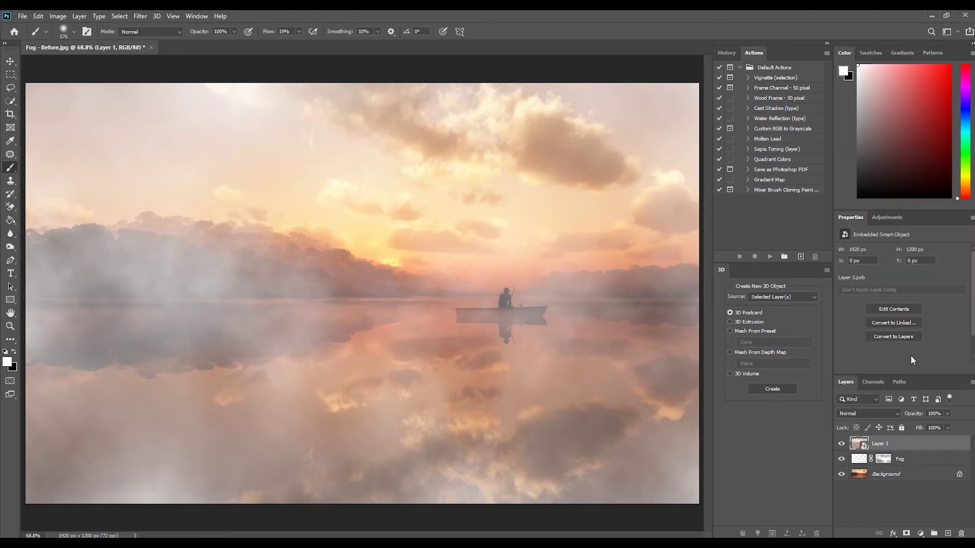
Apply the Camera Raw Filter with Dehaze -18 to the Layer 1 smart object's contents and save them
double_click(859, 444)
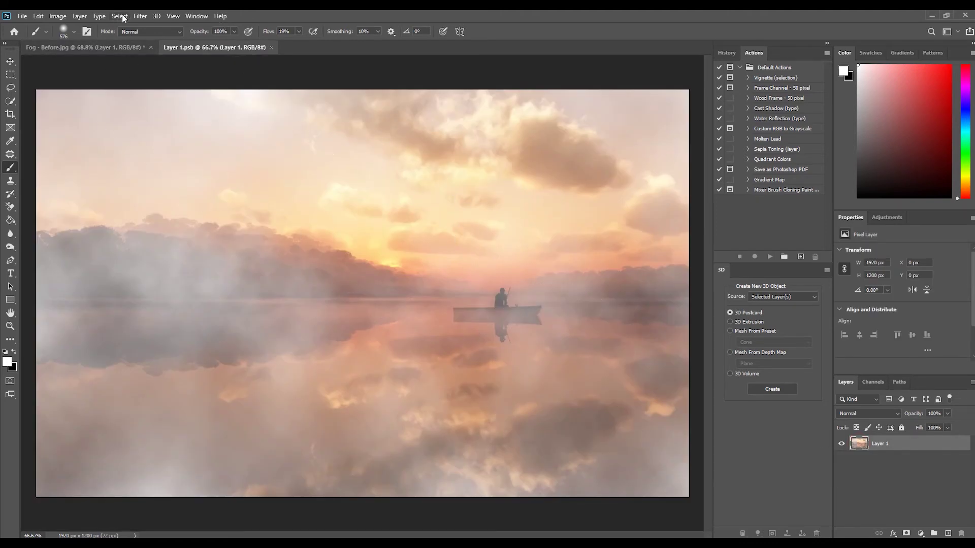
left_click(143, 17)
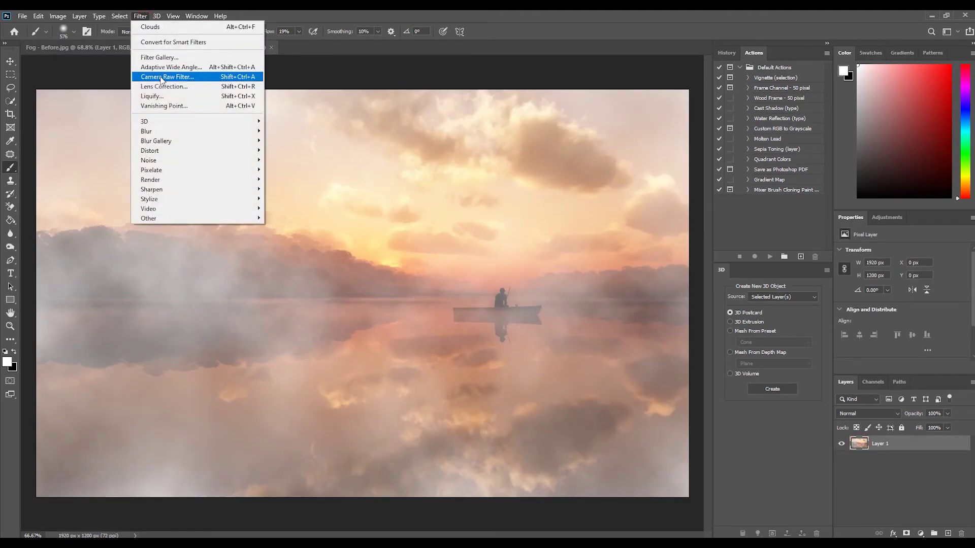
left_click(178, 80)
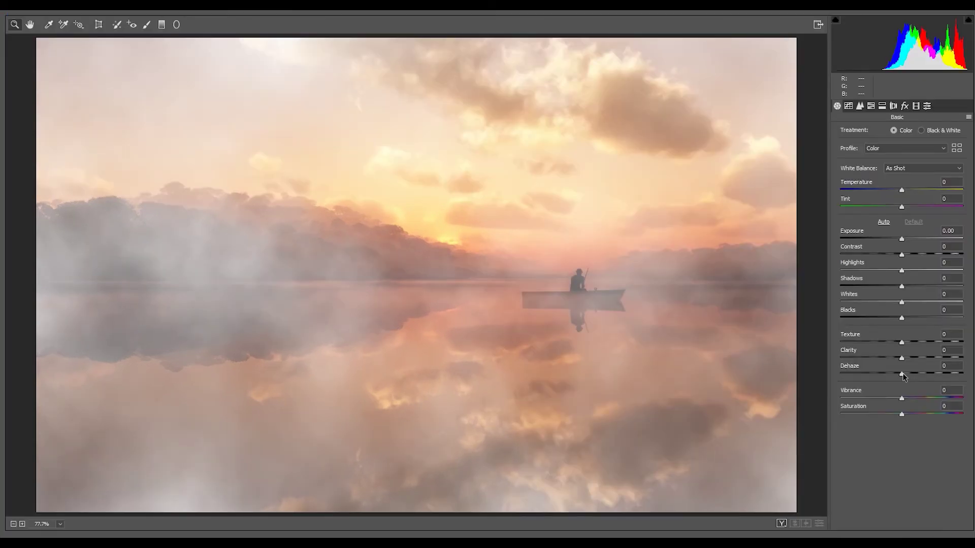
left_click_drag(902, 376, 924, 378)
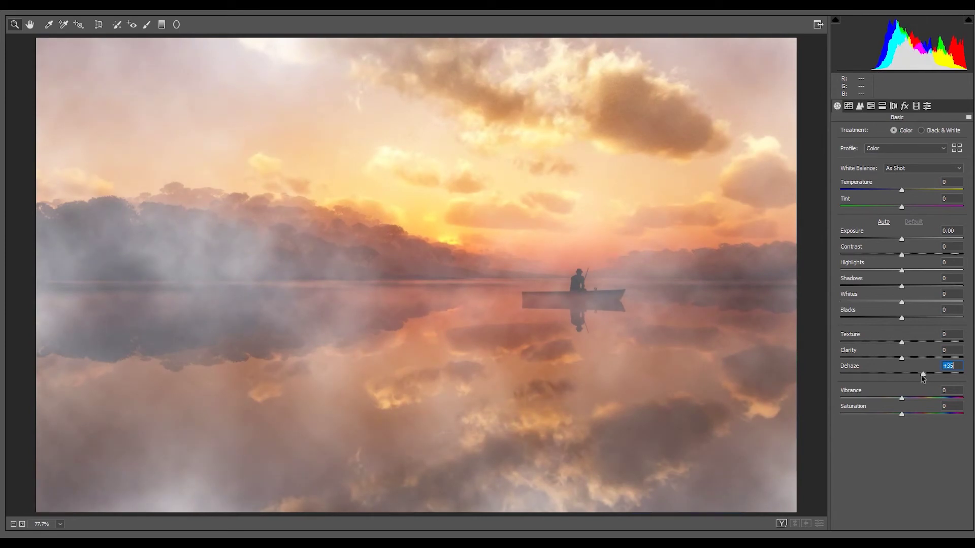
left_click_drag(922, 375, 896, 376)
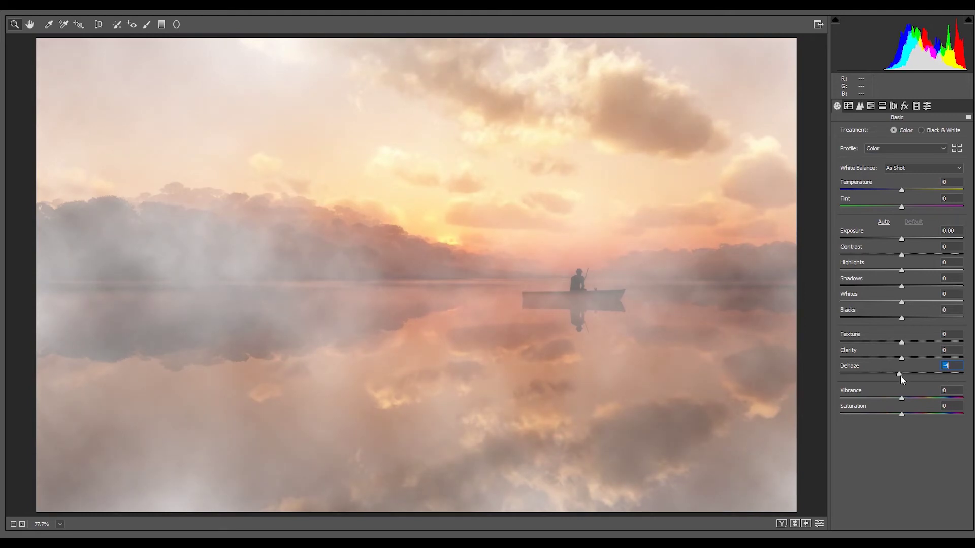
mouse_move(900, 374)
left_mouse_down()
mouse_move(882, 373)
mouse_move(894, 376)
left_mouse_up()
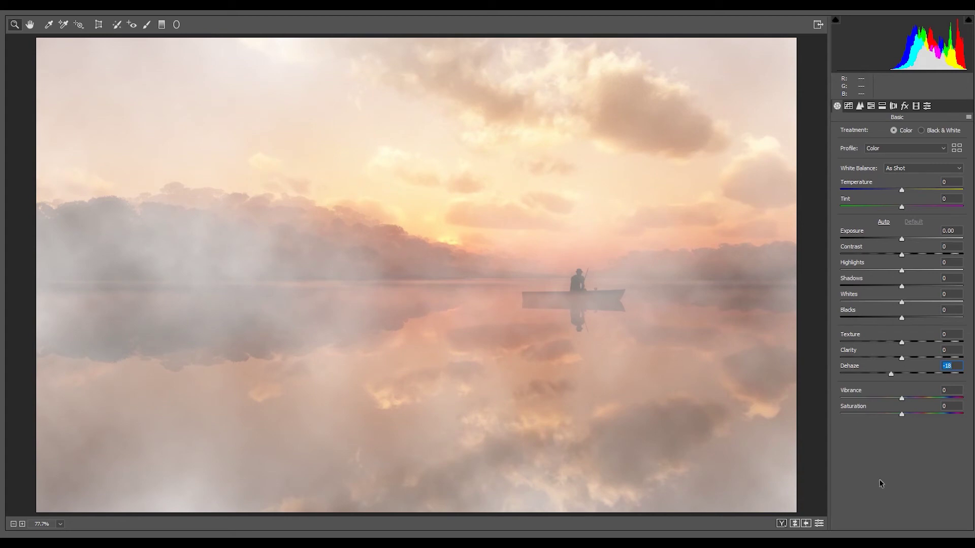
left_click(948, 537)
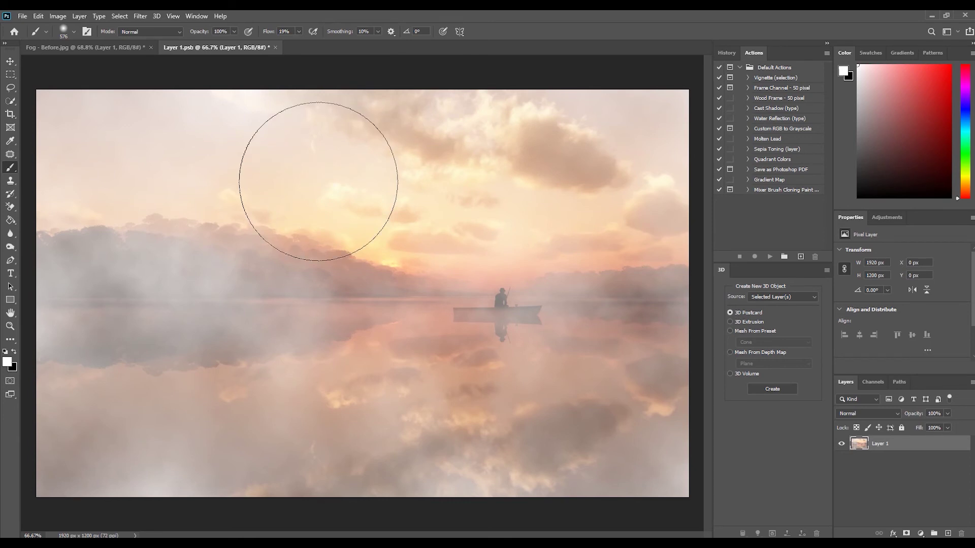
left_click(24, 20)
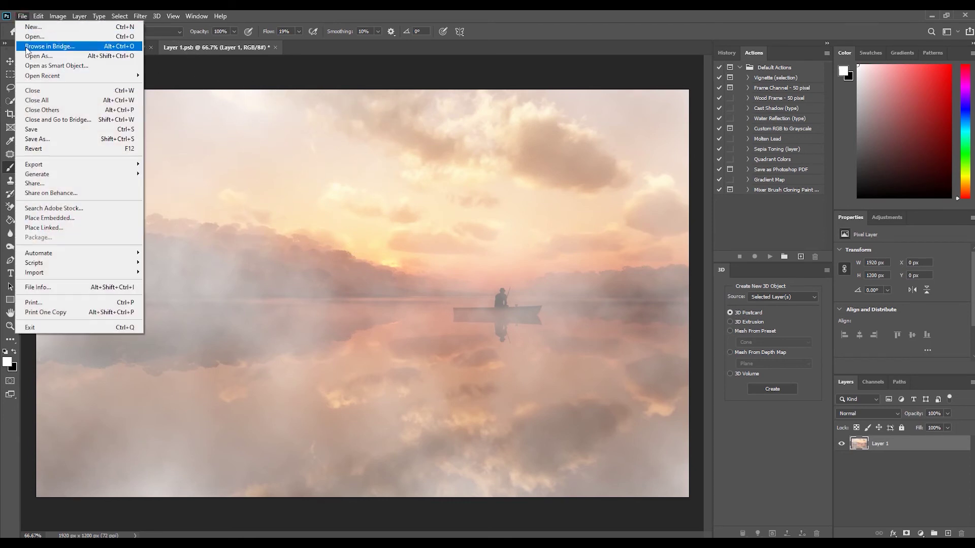
left_click(42, 130)
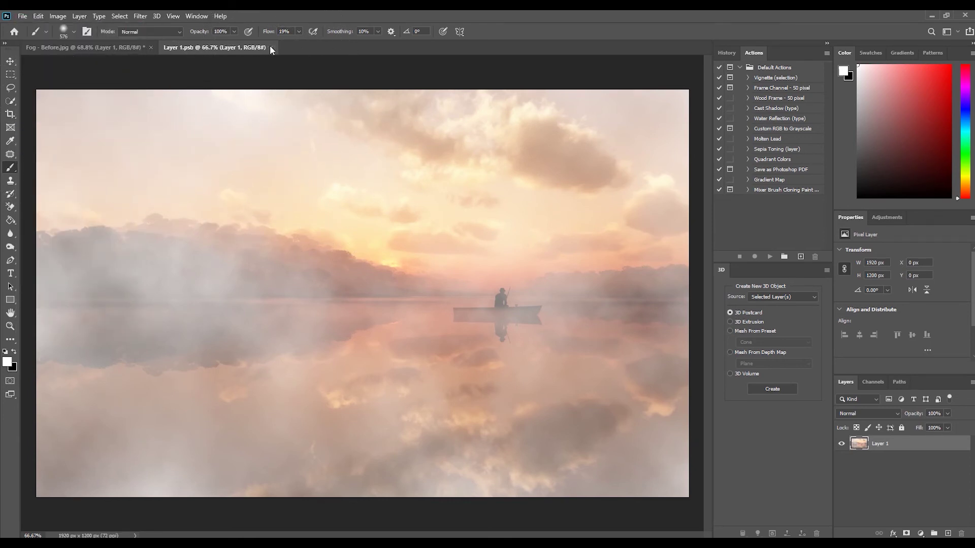
Close the Layer 1.psb contents document and add a Curves adjustment layer above Layer 1 in Fog - Before.jpg
left_click(271, 47)
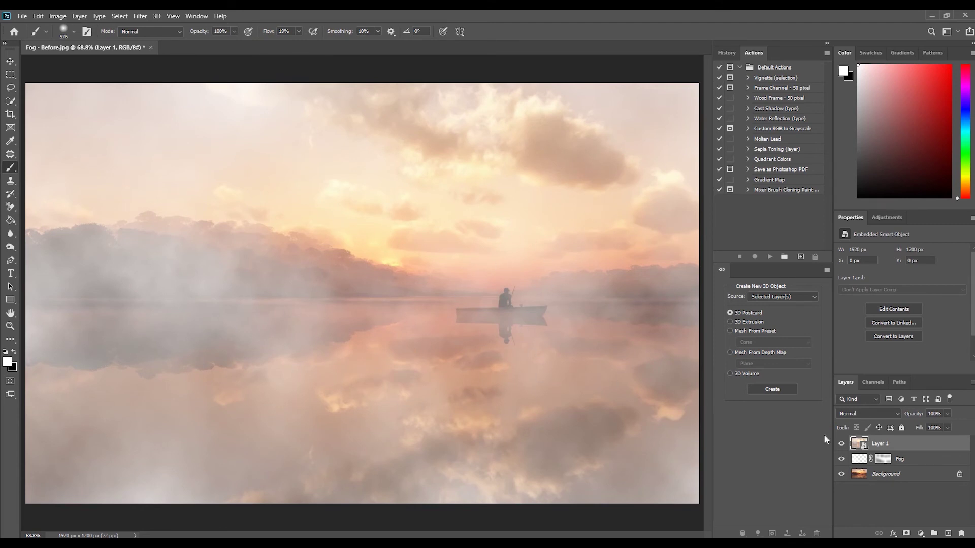
key("z")
key("ctrl+0")
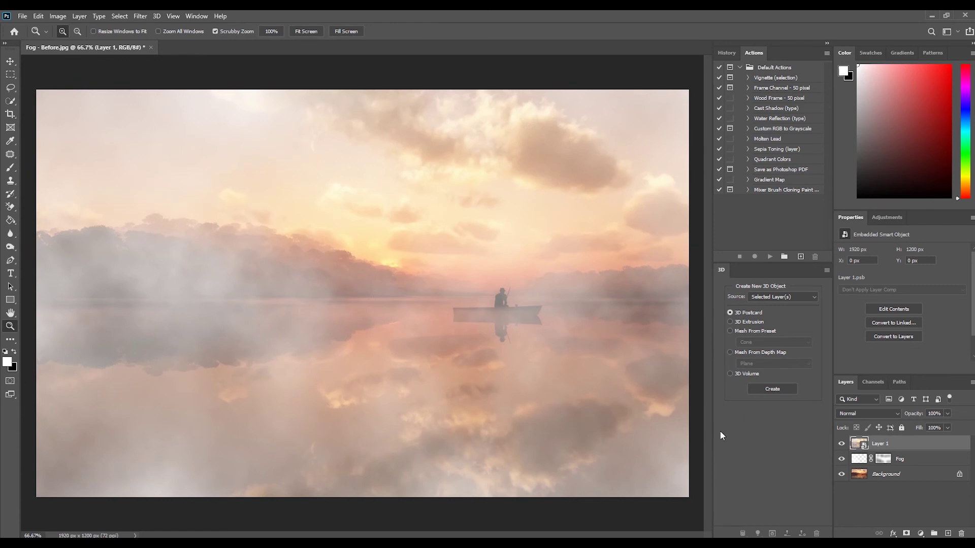
left_click(920, 534)
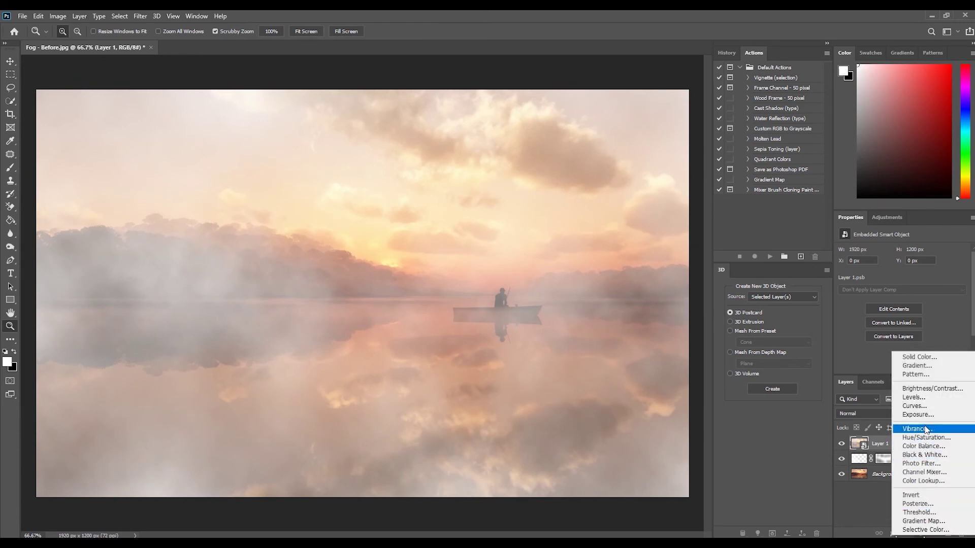
left_click(935, 406)
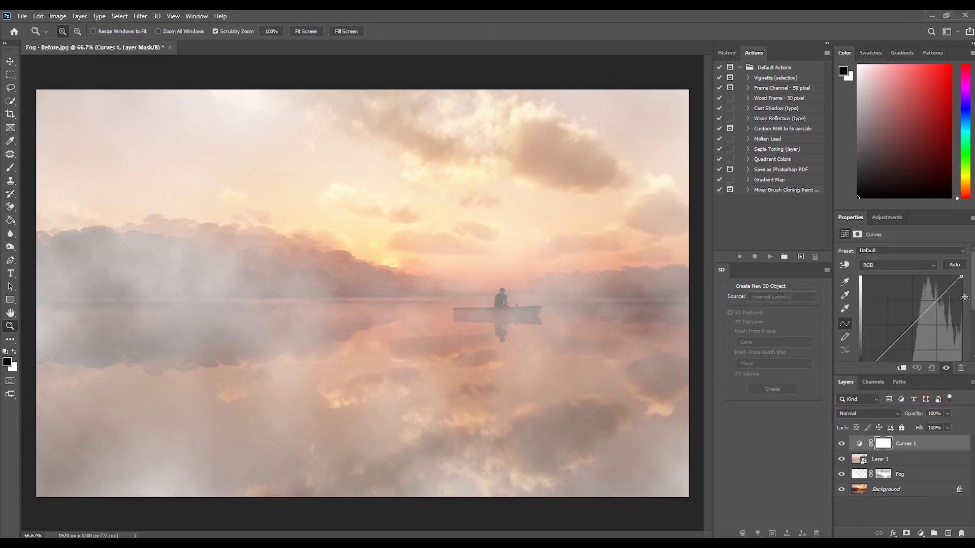
Anchor the RGB curve at its midpoint, lower the white end and raise the black end slightly to fade the contrast
scroll(929, 288, "down", 2)
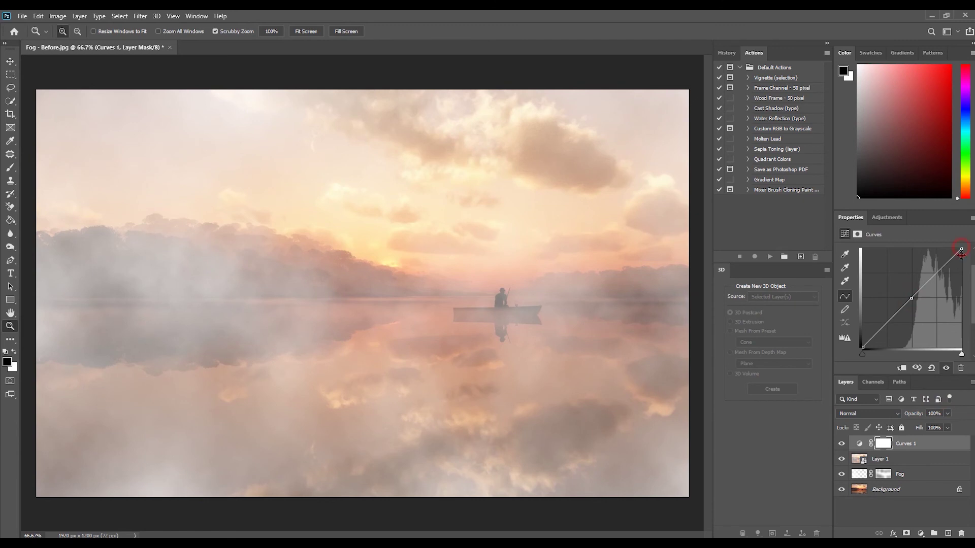
left_click_drag(959, 248, 967, 267)
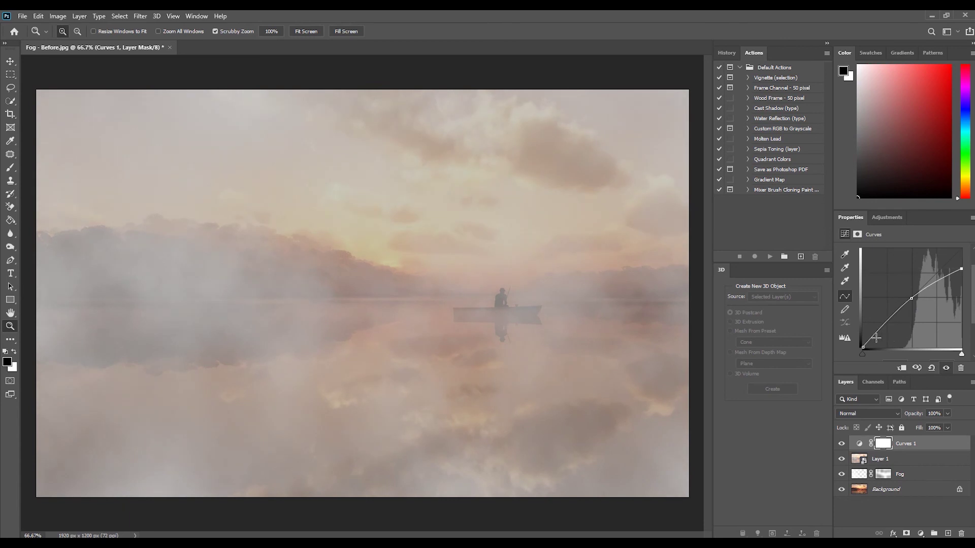
mouse_move(863, 347)
left_mouse_down()
mouse_move(853, 326)
mouse_move(853, 336)
left_mouse_up()
left_click_drag(961, 269, 961, 261)
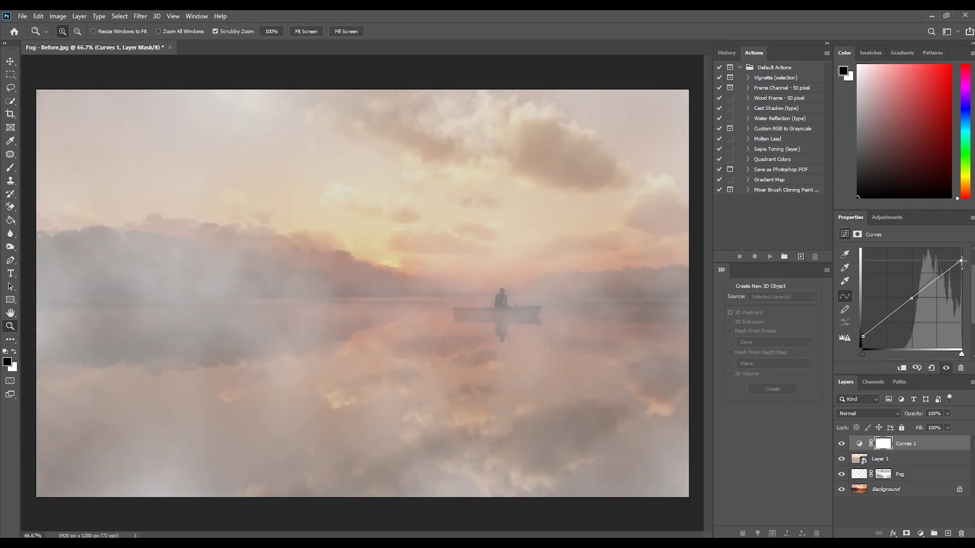